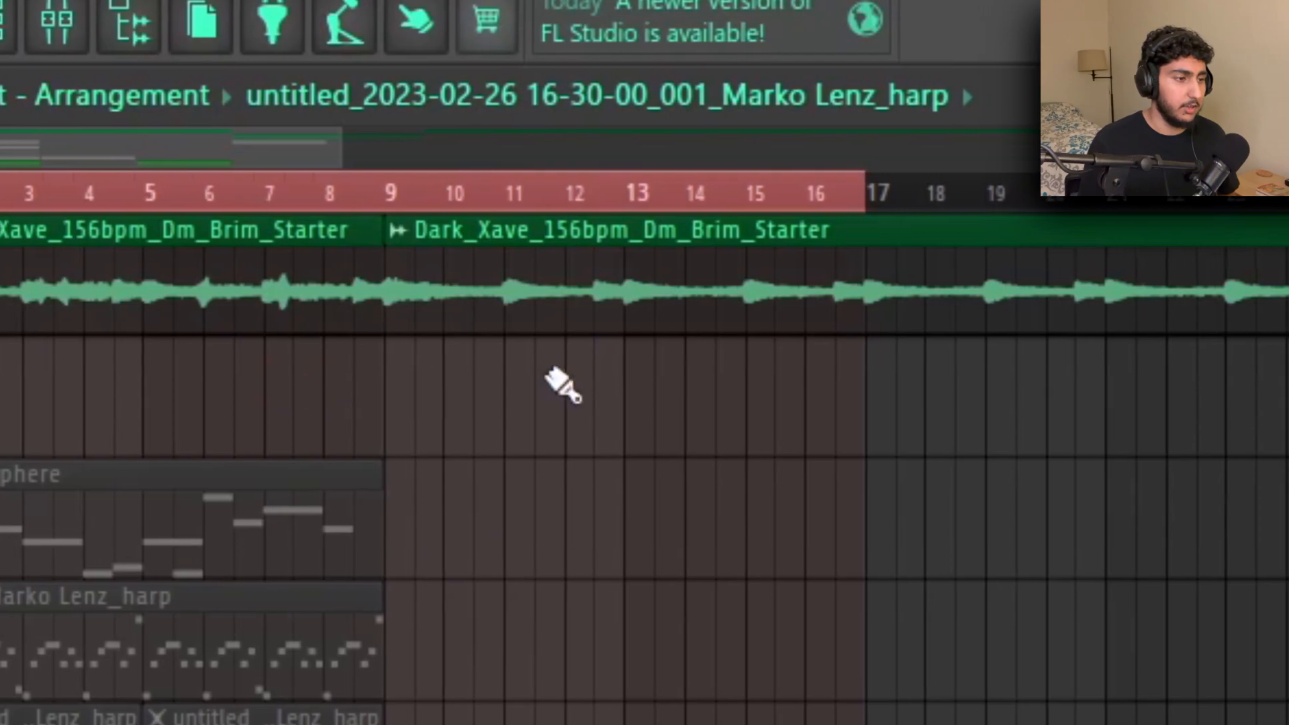
# Play the Brim starter melody clip in the playlist arrangement
pyautogui.click(417, 194)
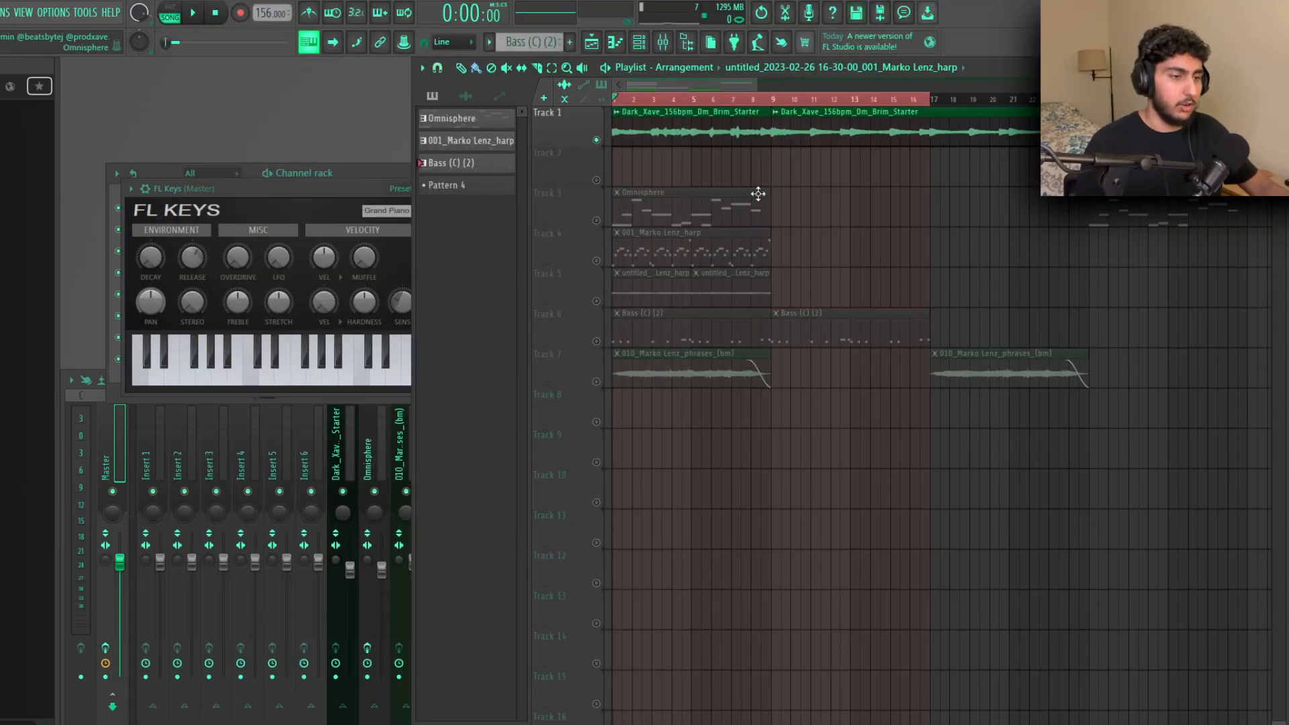
pyautogui.press('space')
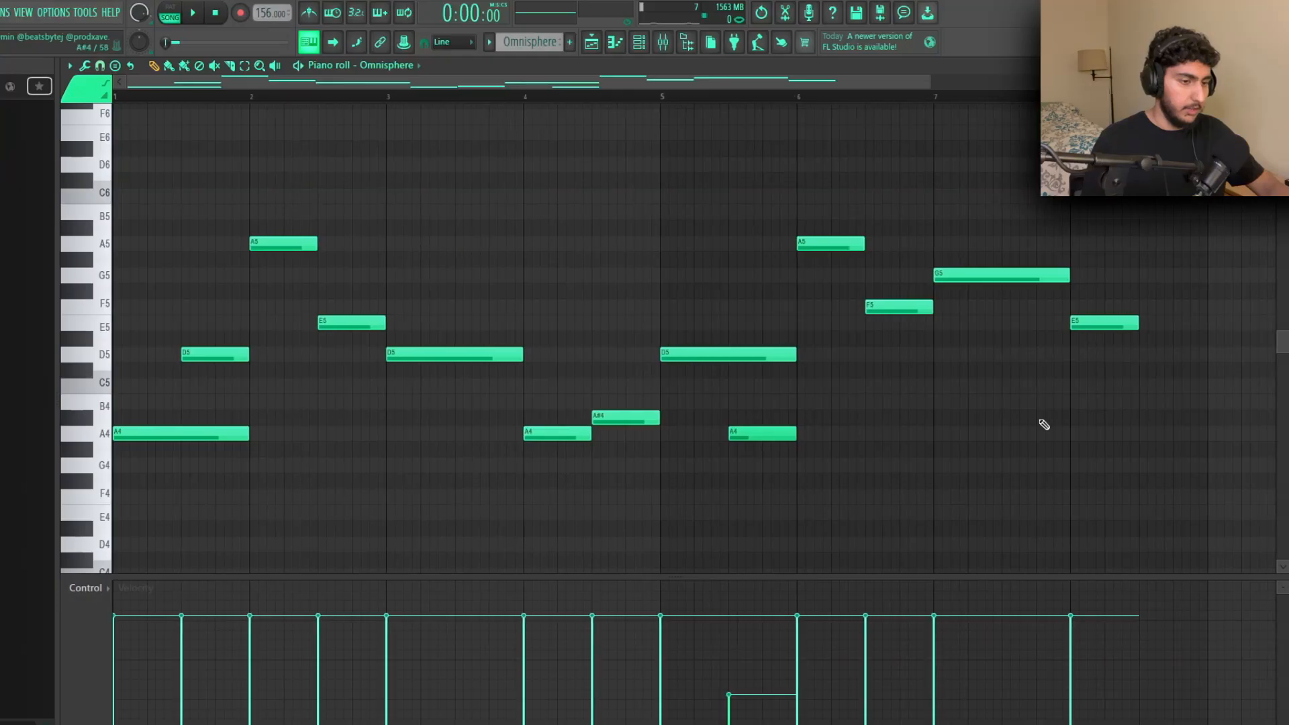
# Examine the Omnisphere pattern's melody notes in the piano roll and the preset of its Portal effect
pyautogui.moveTo(1151, 517); pyautogui.dragTo(6, 121)
pyautogui.rightClick(501, 238)
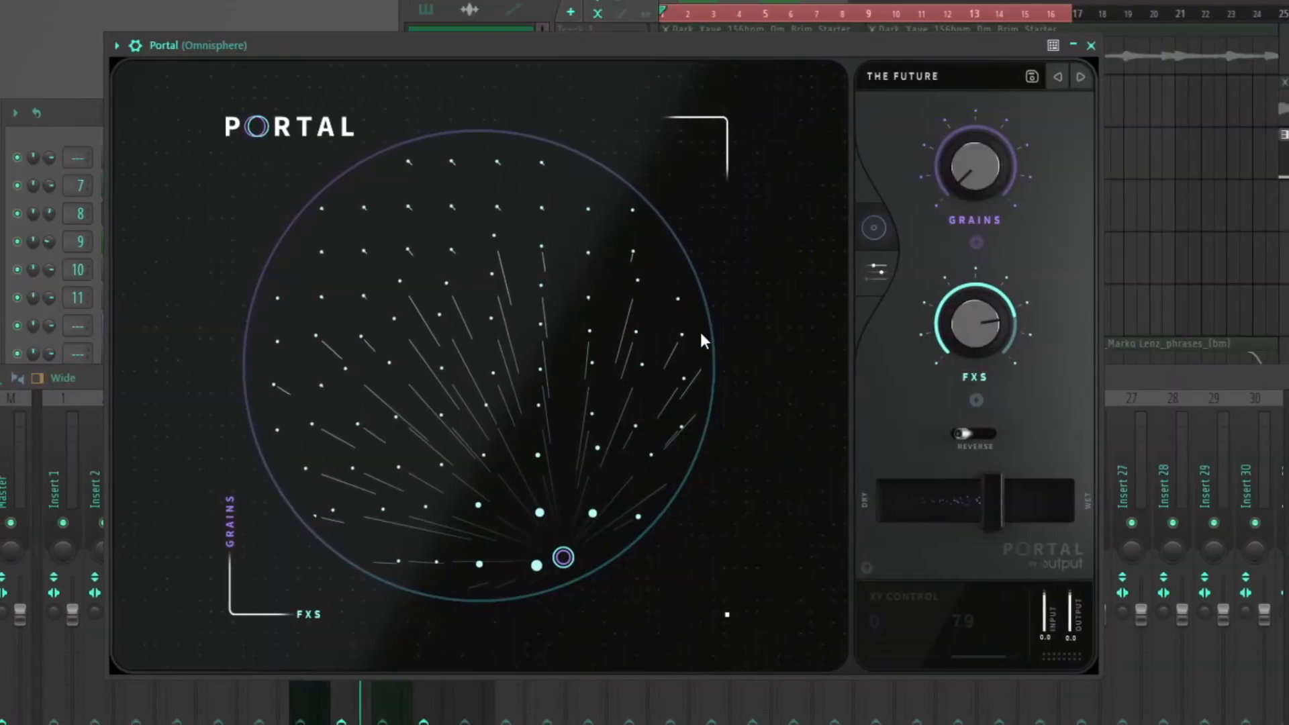
pyautogui.click(899, 78)
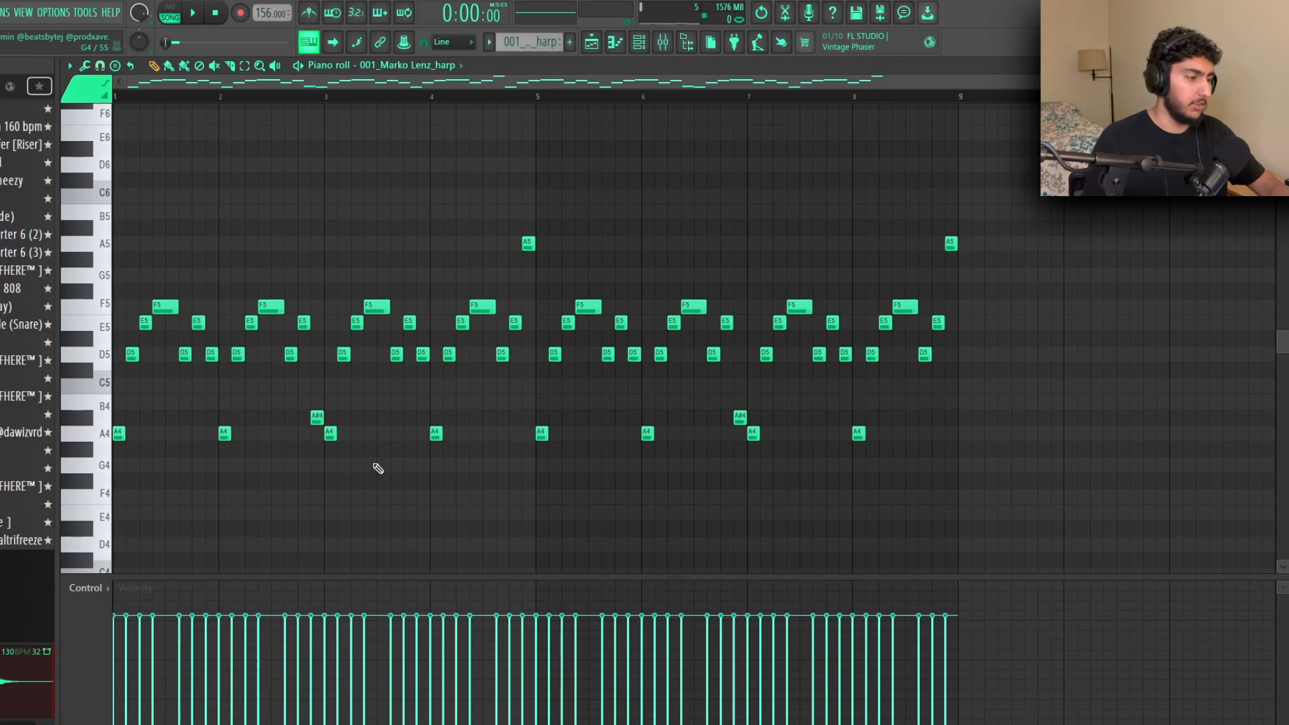
# Examine and play the harp pattern's notes in the piano roll, marking out bars 1 to 4
pyautogui.moveTo(324, 424); pyautogui.dragTo(127, 236)
pyautogui.moveTo(1086, 486); pyautogui.dragTo(116, 144)
pyautogui.rightClick(374, 225)
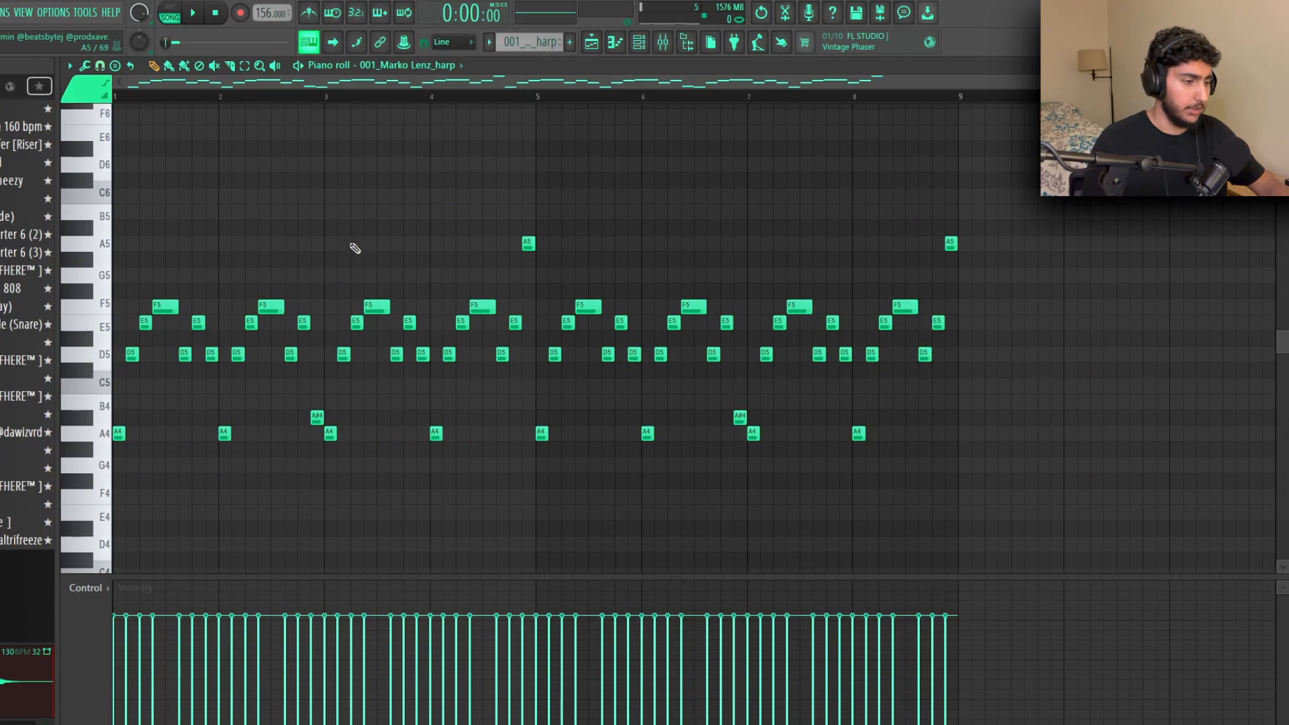
pyautogui.press('space')
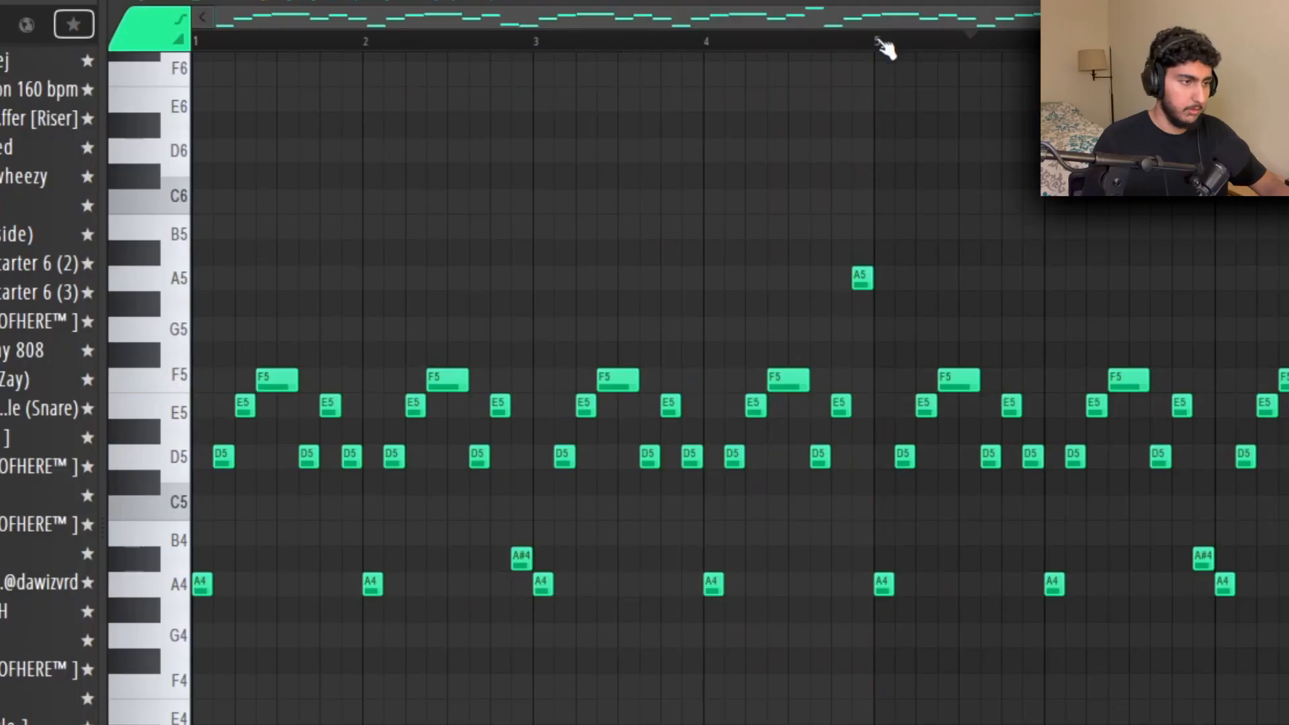
pyautogui.moveTo(878, 47); pyautogui.dragTo(195, 47)
pyautogui.rightClick(694, 262)
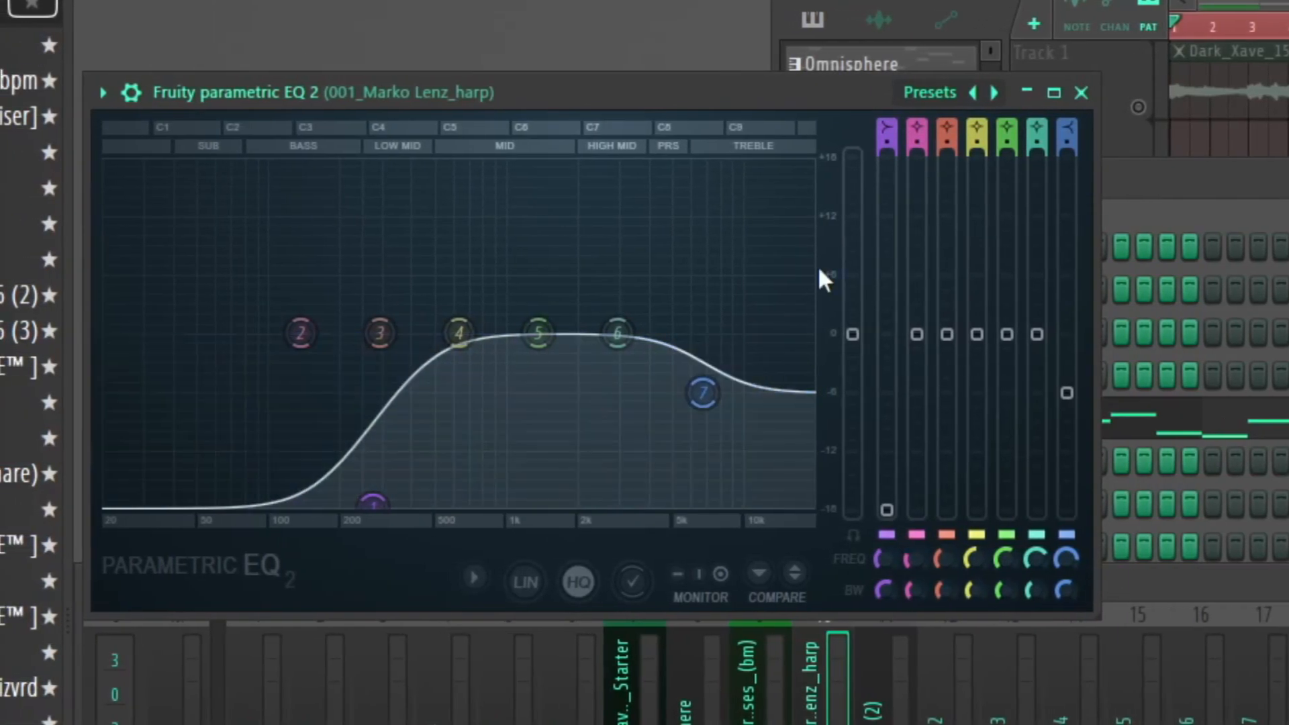
# Examine the harp's Fruity parametric EQ 2 curve and the preset of its Portal effect
pyautogui.click(1088, 92)
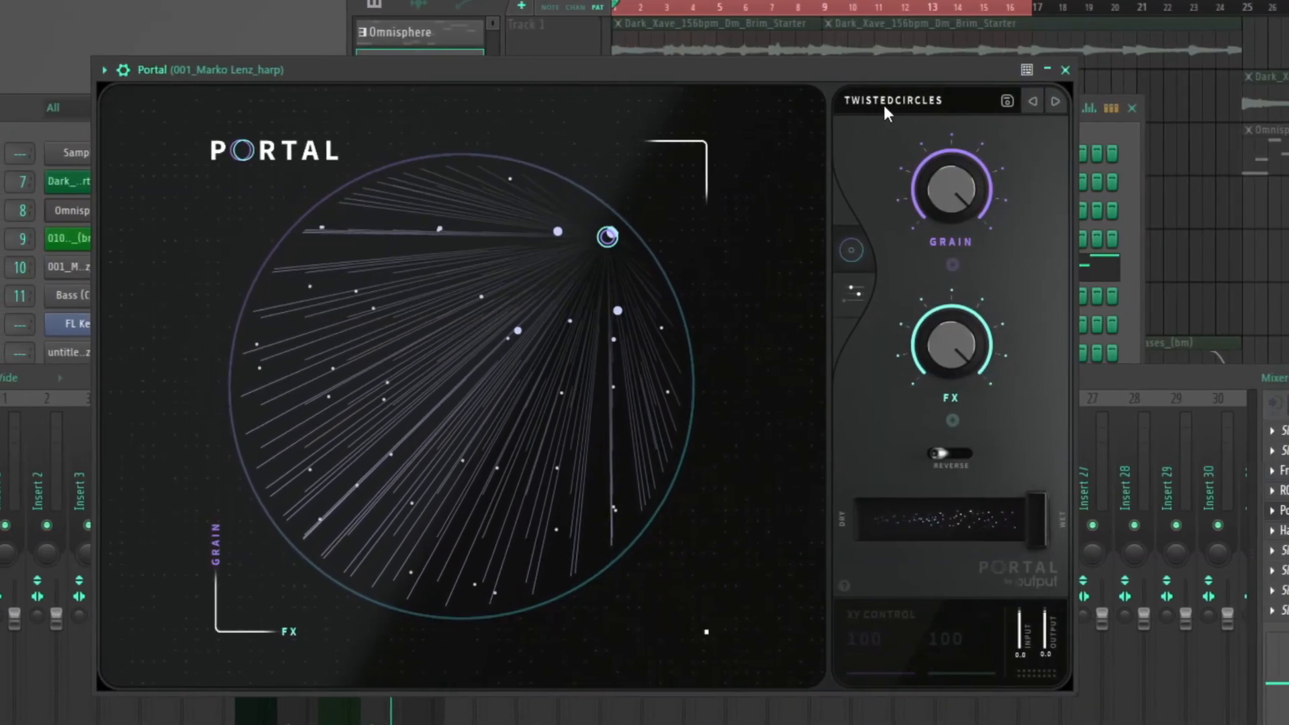
pyautogui.click(909, 105)
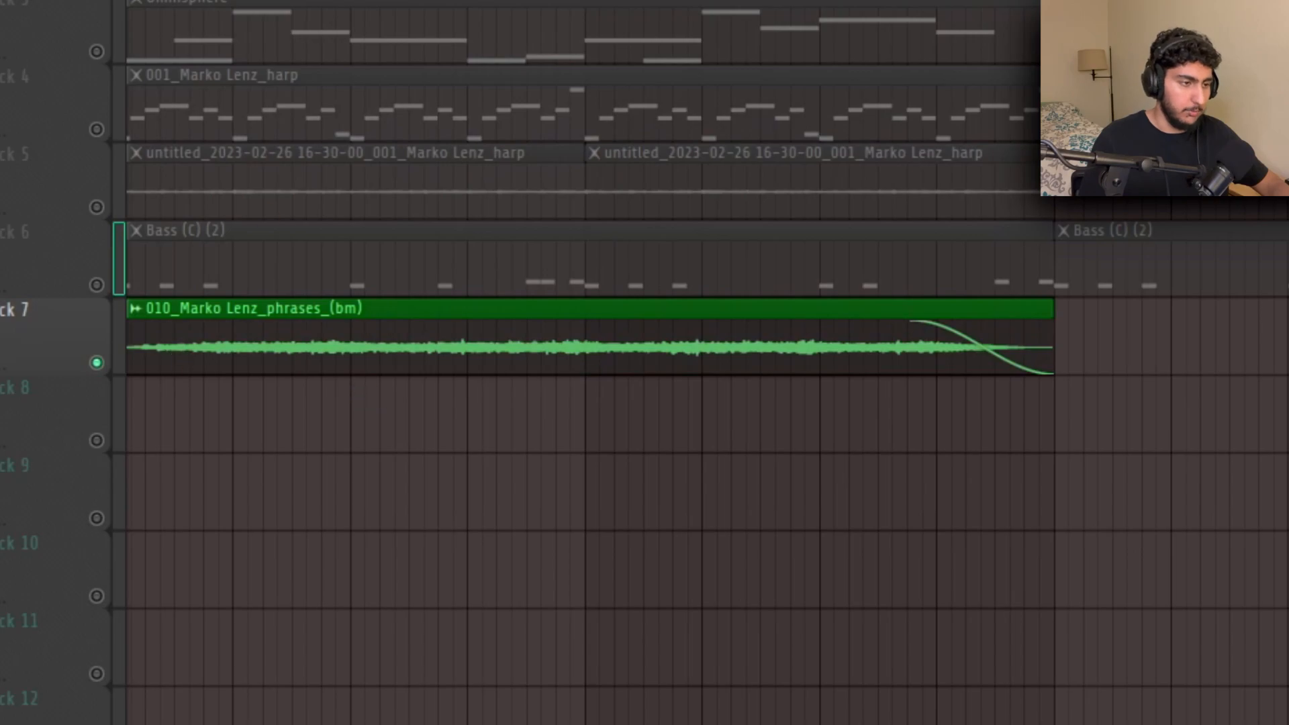
# Examine the Bass (C) (2) pattern's notes in bars 1 to 3 and in bars 5 to 8, and play the pattern
pyautogui.hscroll(-1, 549, 514)
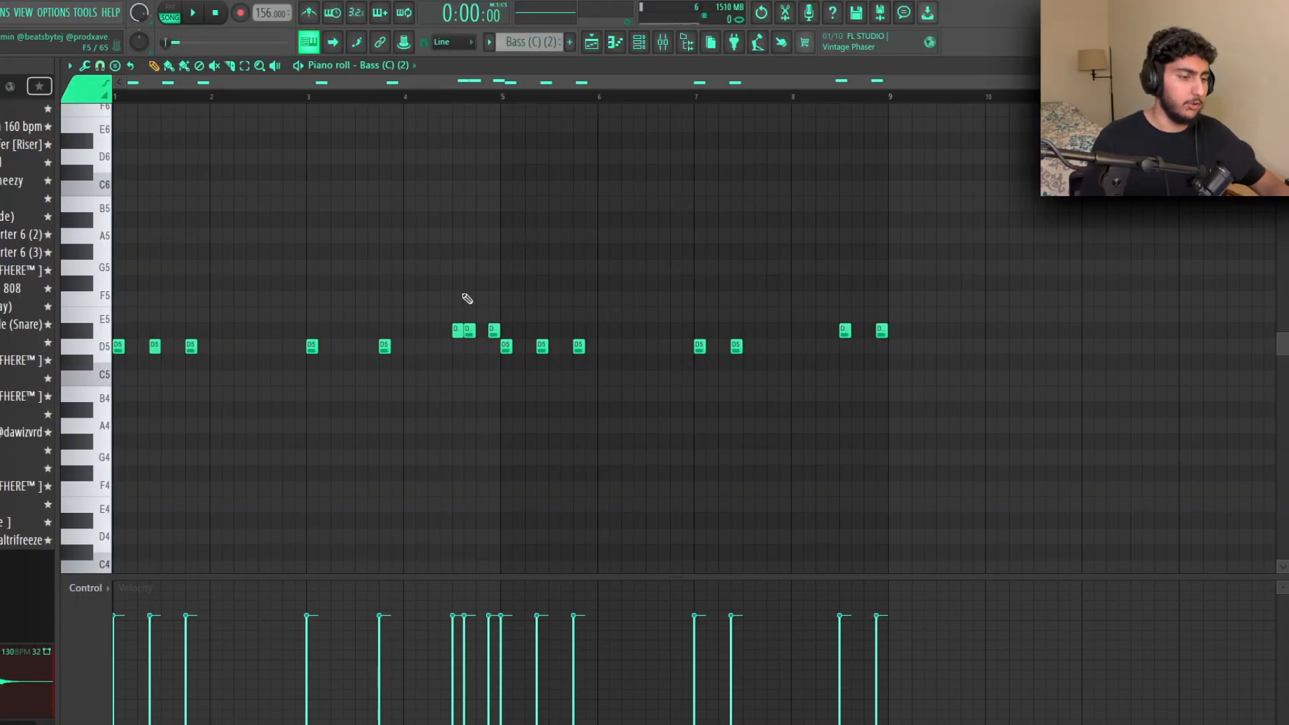
pyautogui.moveTo(5, 486); pyautogui.dragTo(564, 396)
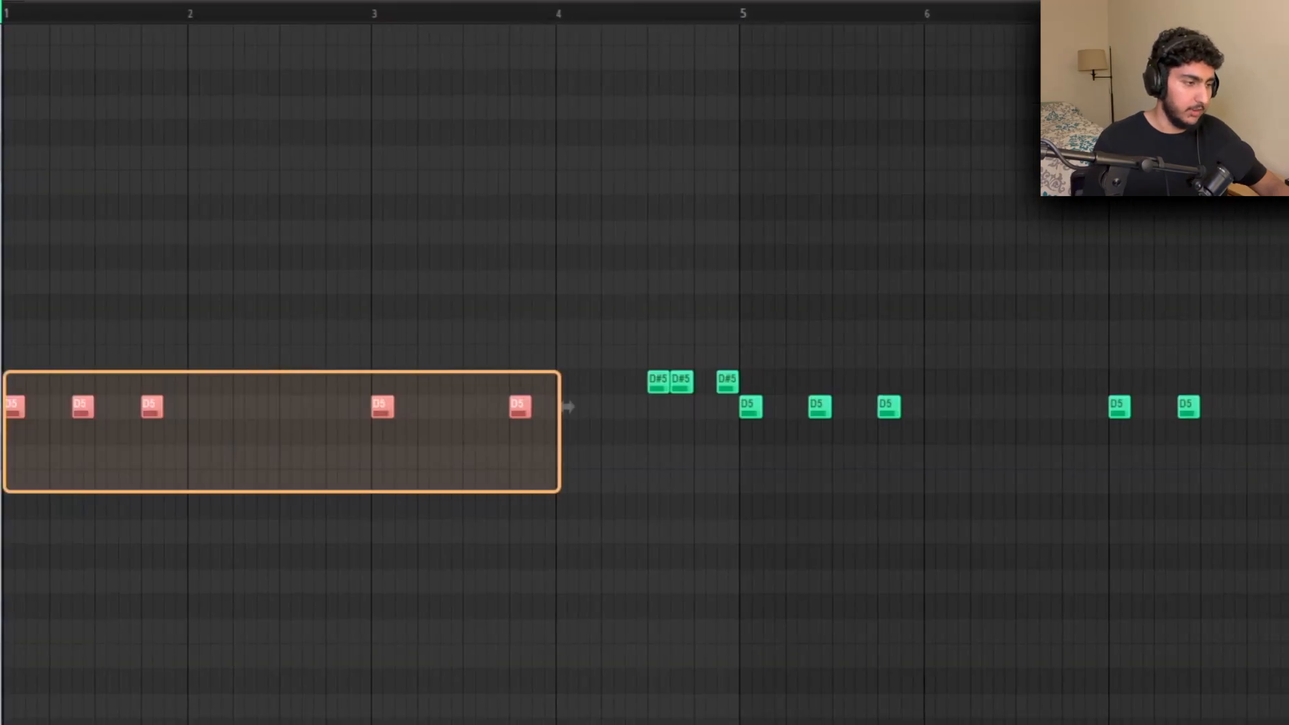
pyautogui.keyDown('ctrl'); pyautogui.click(584, 393); pyautogui.keyUp('ctrl')
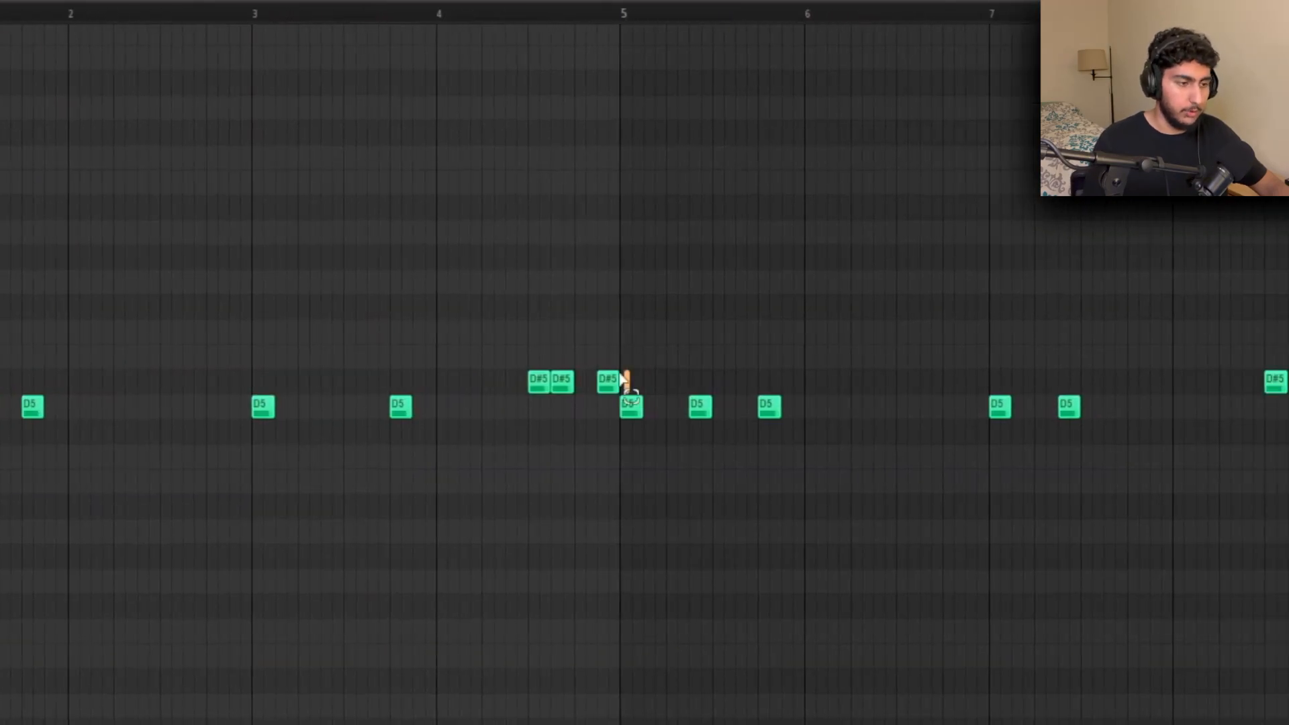
pyautogui.rightClick(1201, 437)
pyautogui.moveTo(1280, 356)
pyautogui.mouseDown()
pyautogui.moveTo(607, 483)
pyautogui.moveTo(446, 489)
pyautogui.mouseUp()
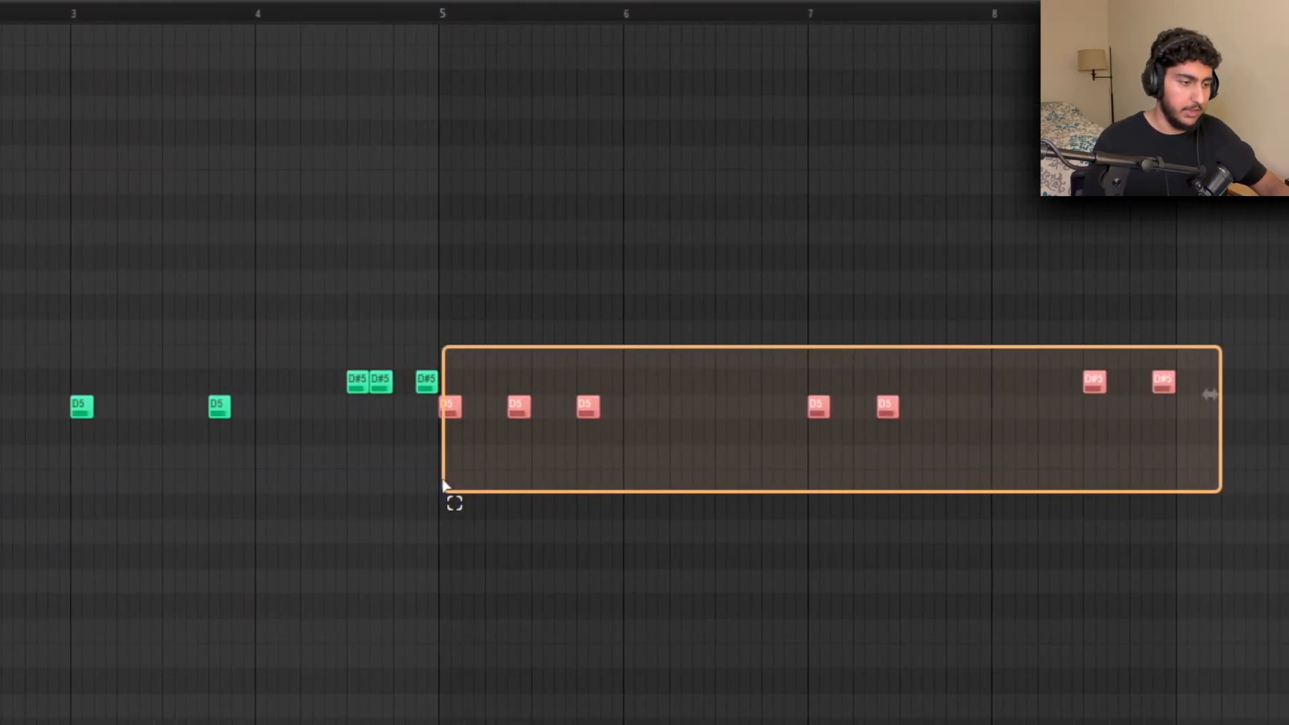
pyautogui.keyDown('ctrl'); pyautogui.click(470, 463); pyautogui.keyUp('ctrl')
pyautogui.press('space')
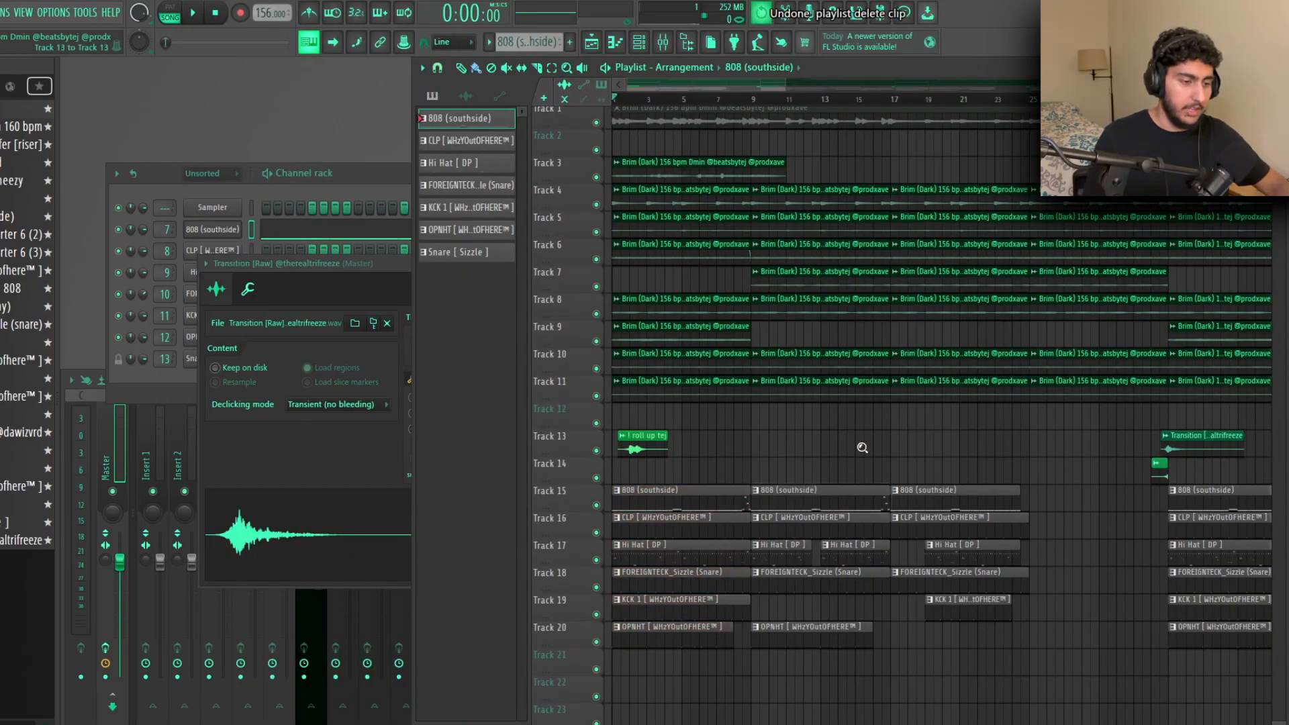
# Examine the drum tracks in the playlist and the CLP clap pattern's C5 notes, and play the clap pattern
pyautogui.keyDown('ctrl'); pyautogui.rightClick(863, 447); pyautogui.keyUp('ctrl')
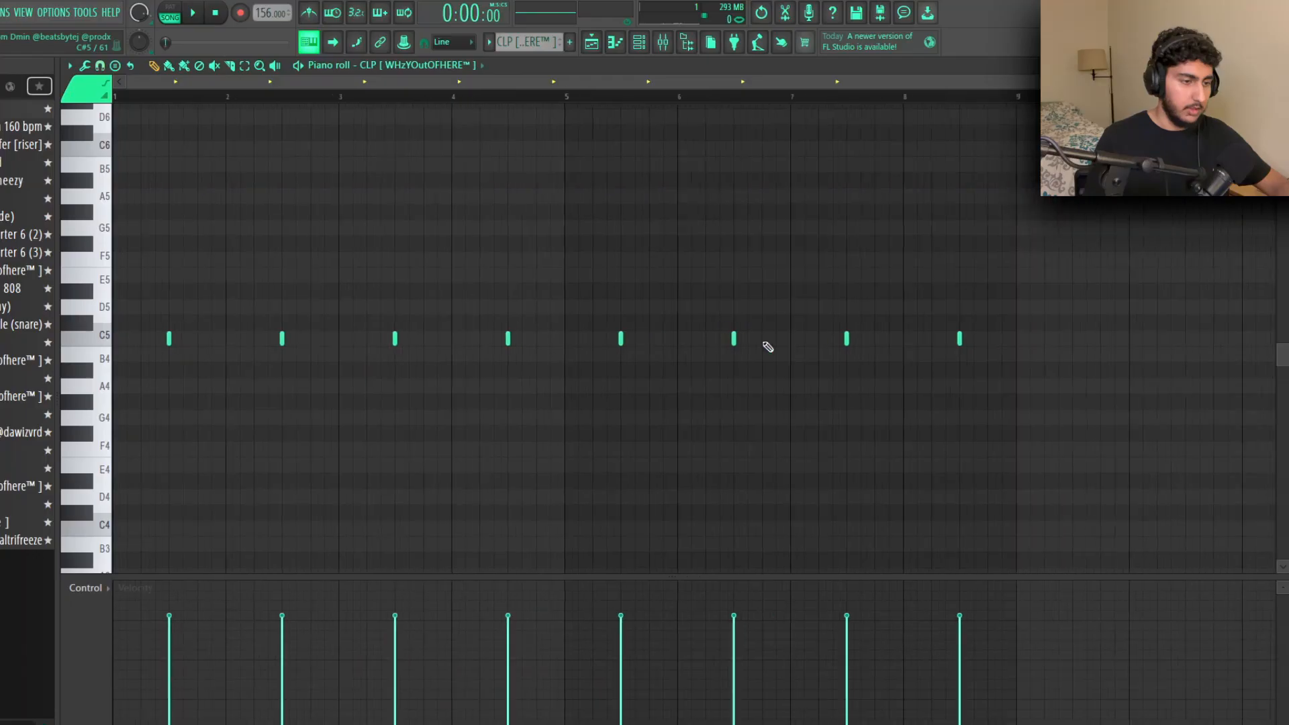
pyautogui.moveTo(953, 362); pyautogui.dragTo(245, 216)
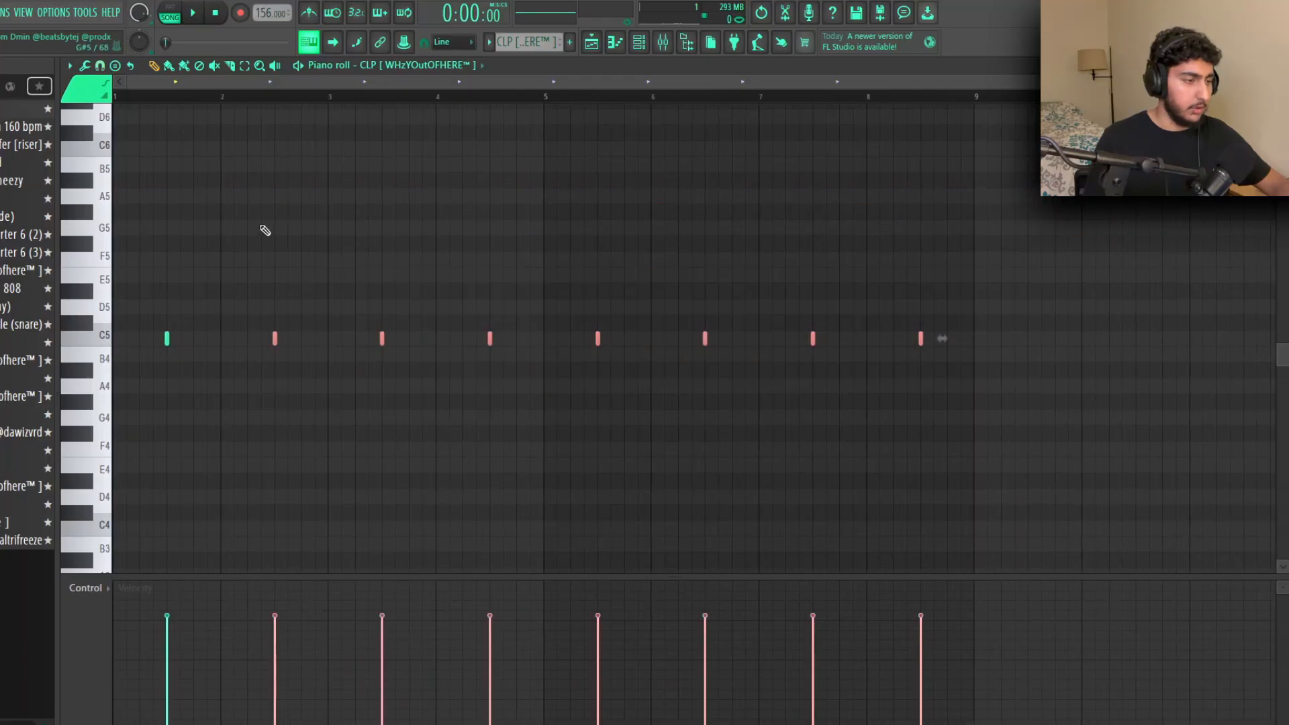
pyautogui.press('space')
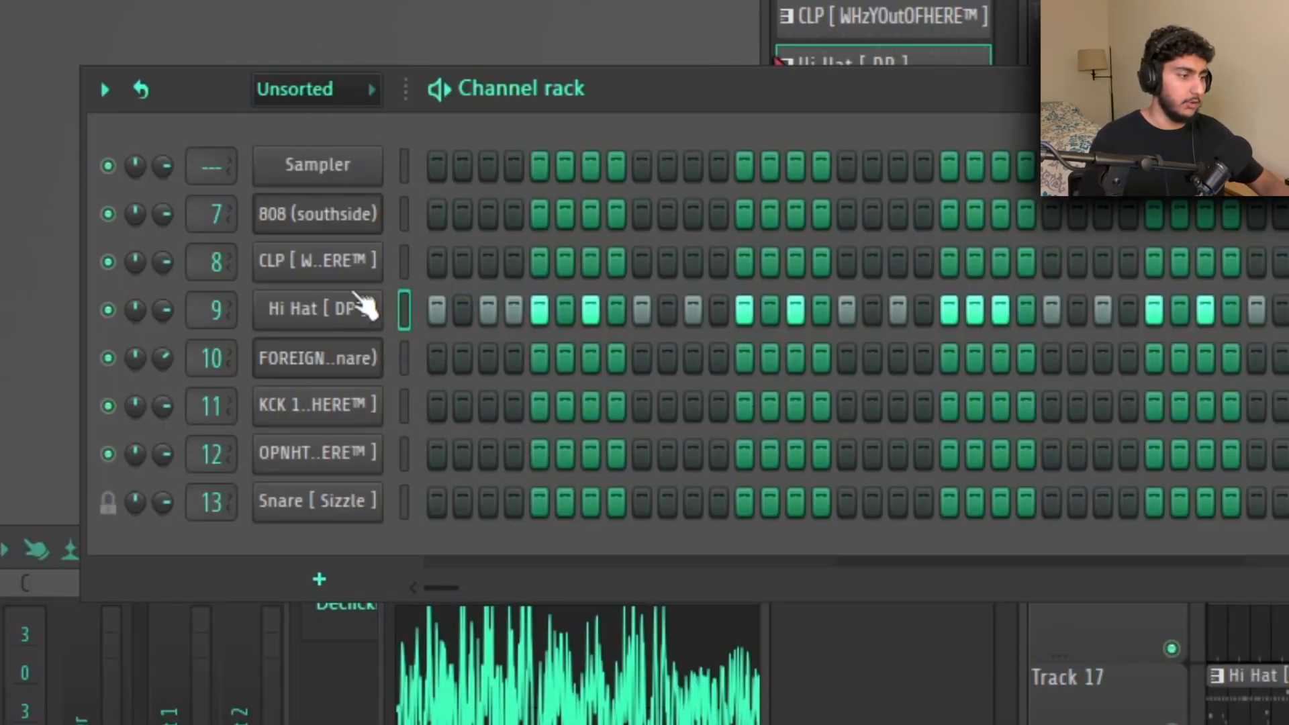
# Show the Fill each 2 steps option for the Hi Hat [ DP ] channel
pyautogui.rightClick(343, 299)
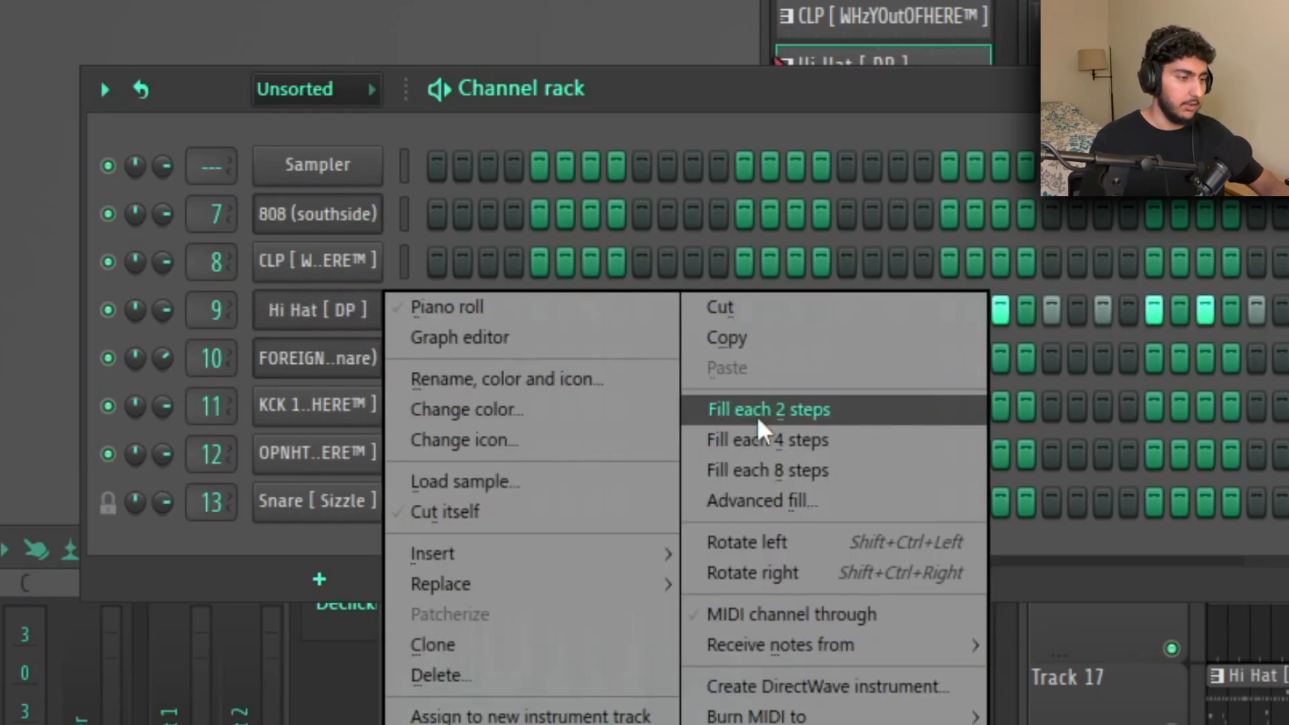
pyautogui.click(697, 113)
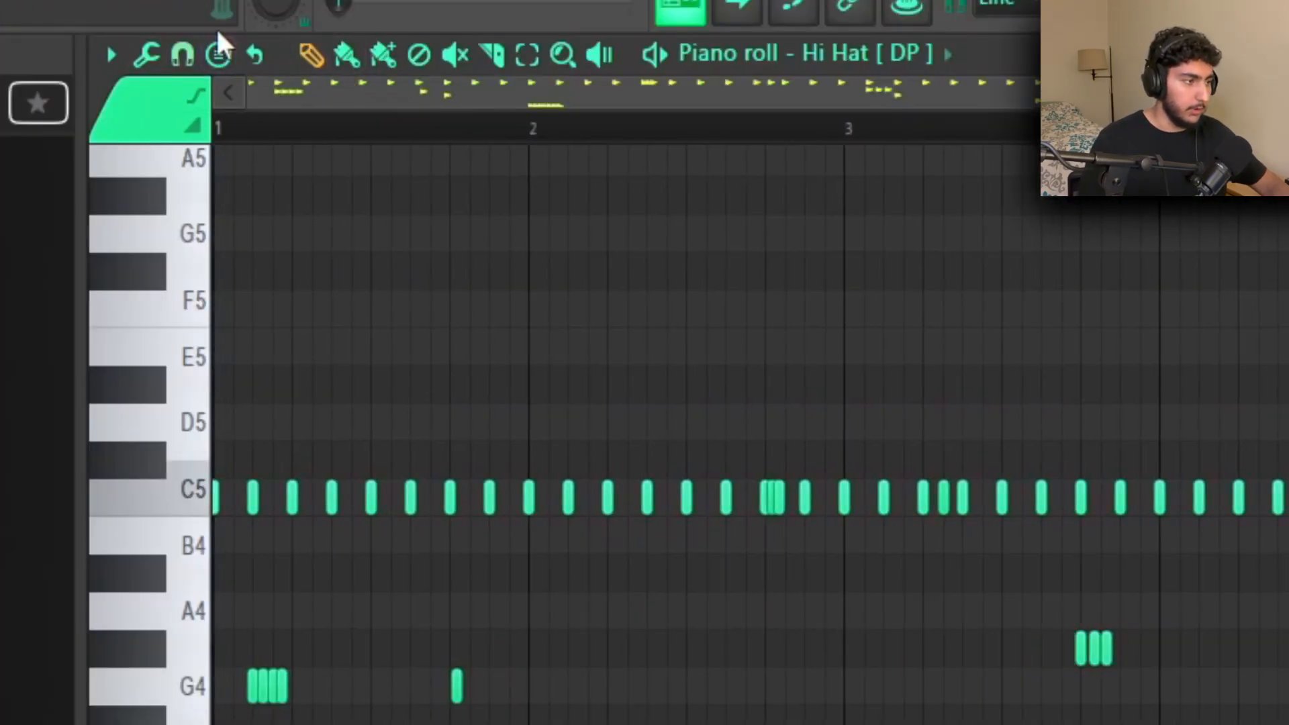
# Set the Hi Hat piano roll snap to 1/3 step and examine the hi-hat rolls along the pattern
pyautogui.click(183, 52)
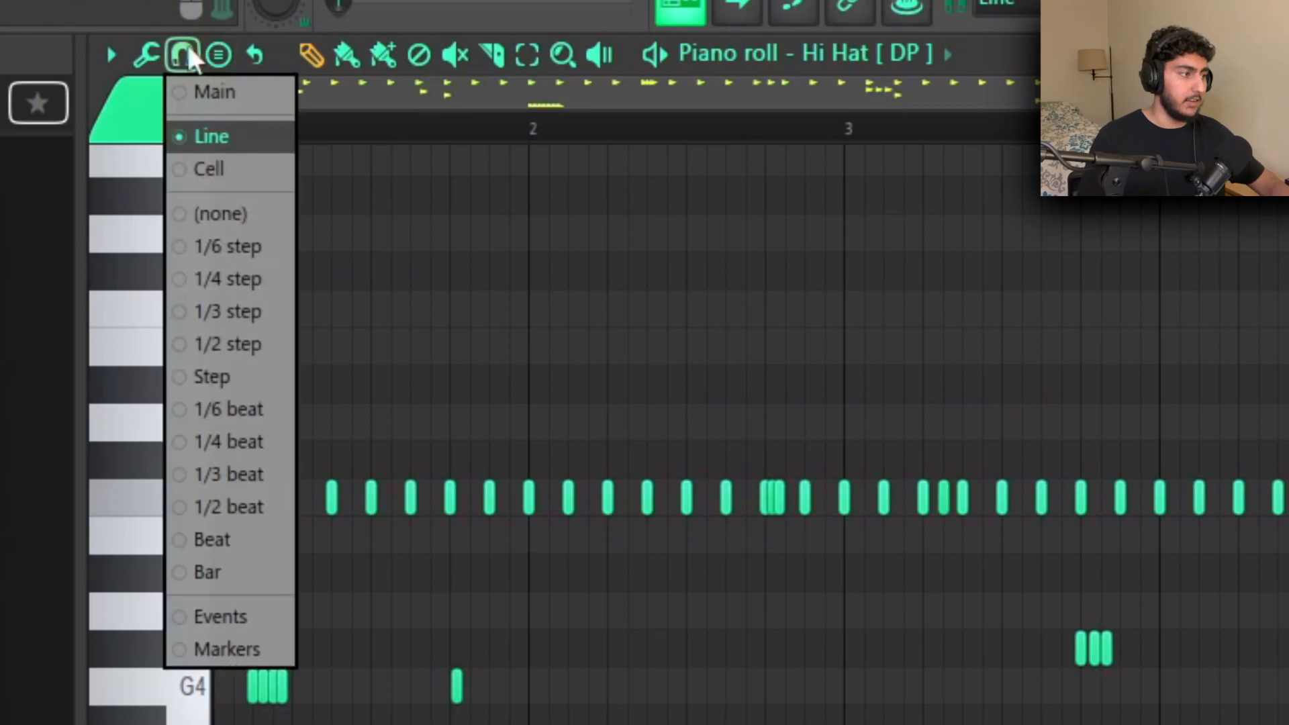
pyautogui.click(249, 319)
pyautogui.scroll(-2, 795, 310)
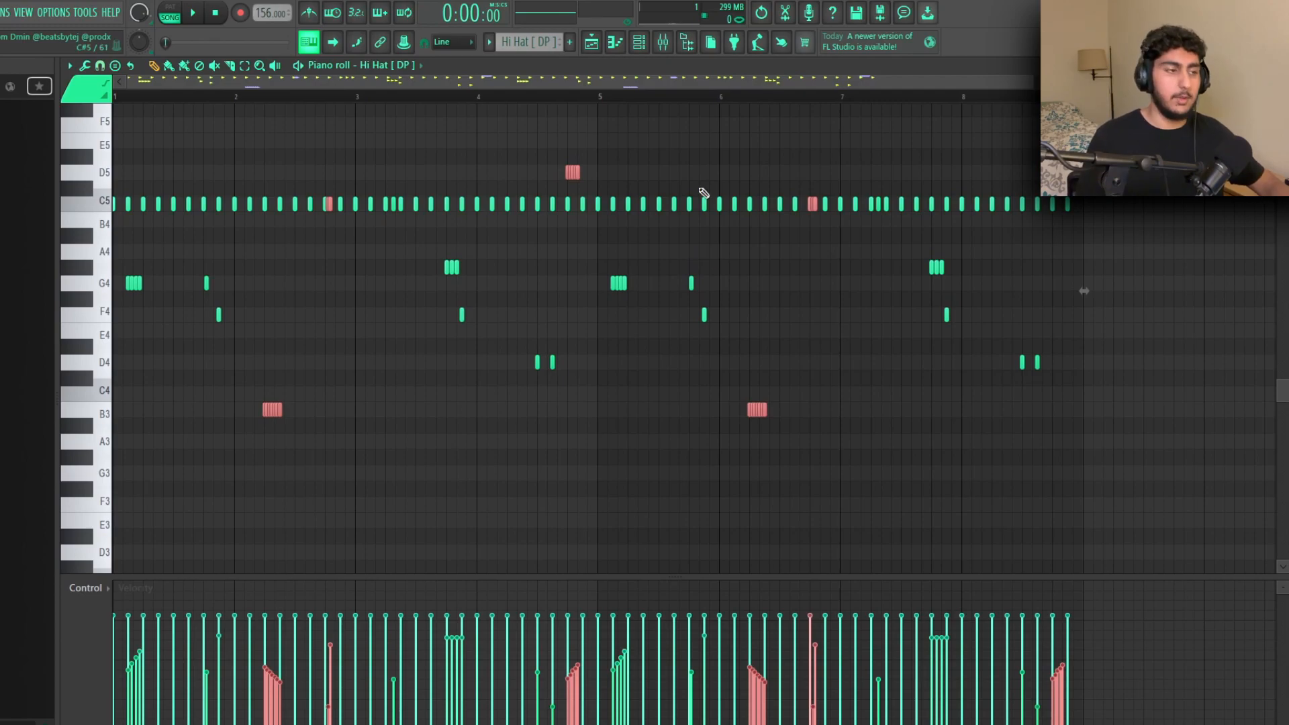
pyautogui.scroll(3, 338, 85)
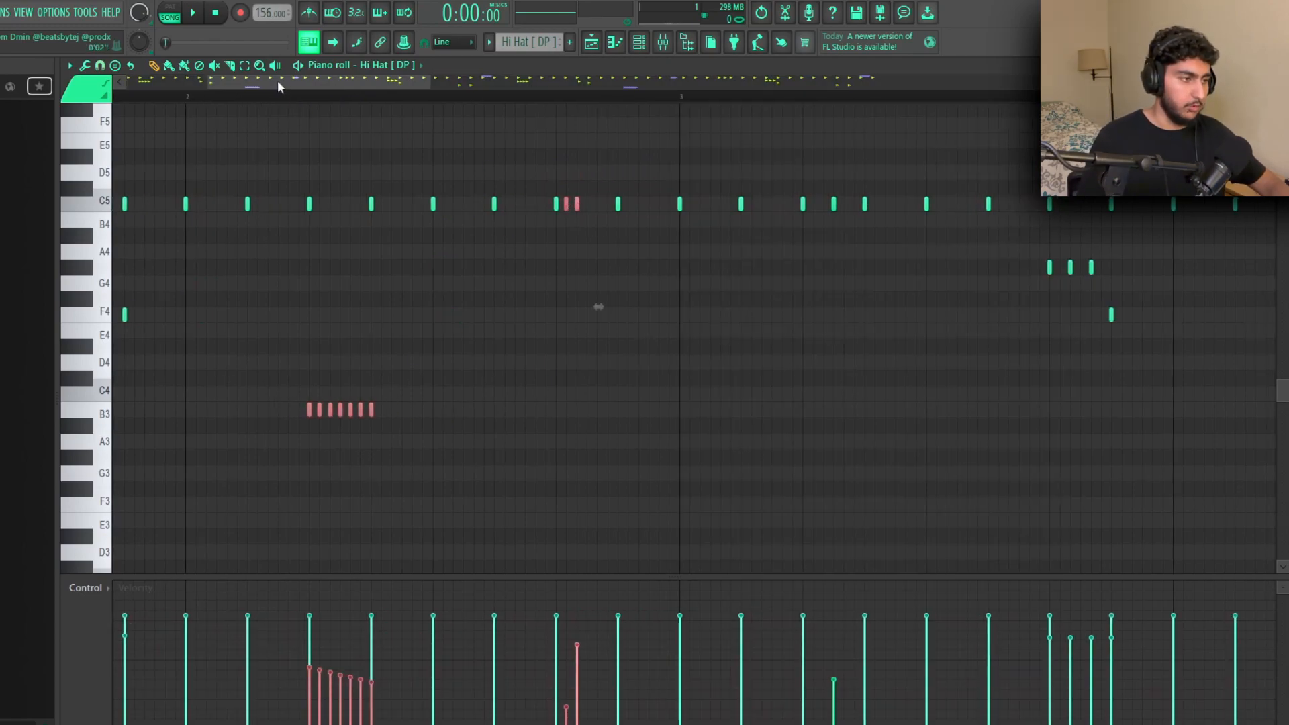
pyautogui.moveTo(276, 80); pyautogui.dragTo(502, 87)
pyautogui.moveTo(592, 82); pyautogui.dragTo(671, 82)
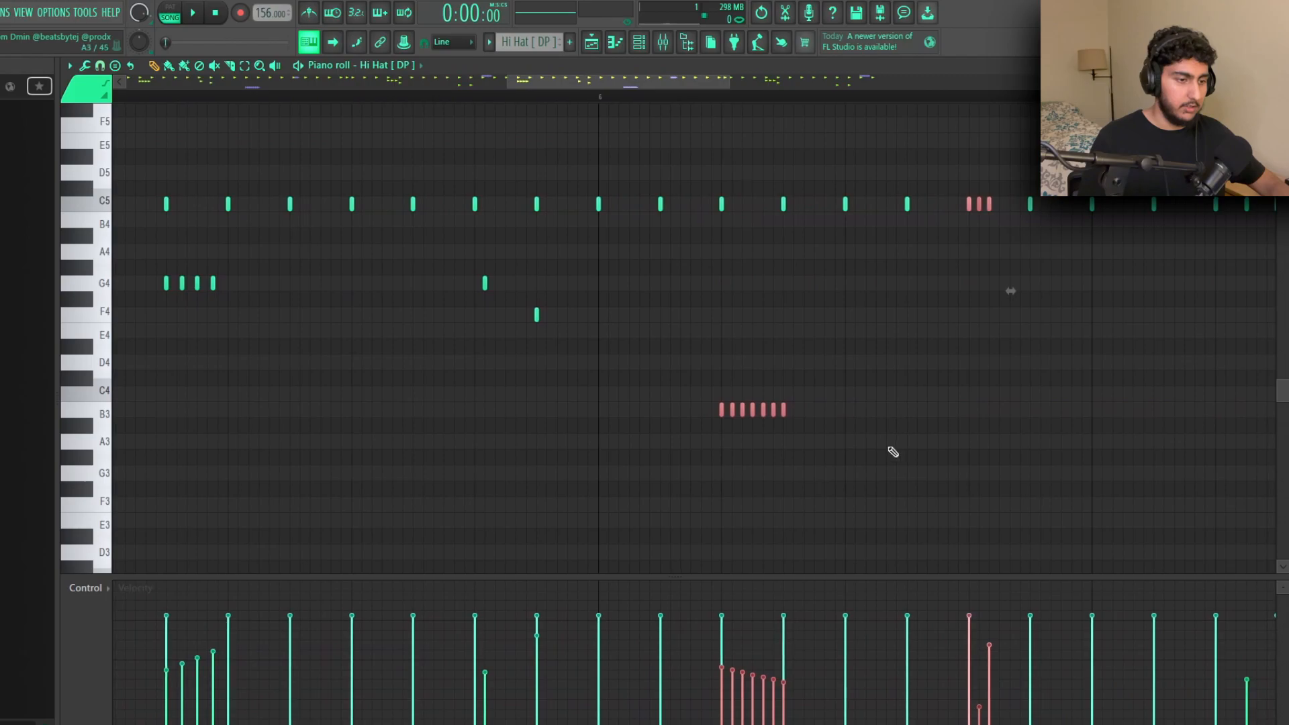
# Set the Hi Hat piano roll snap to 1/2 step, examine the G4 rolls, and set the snap to 1/6 beat
pyautogui.click(99, 66)
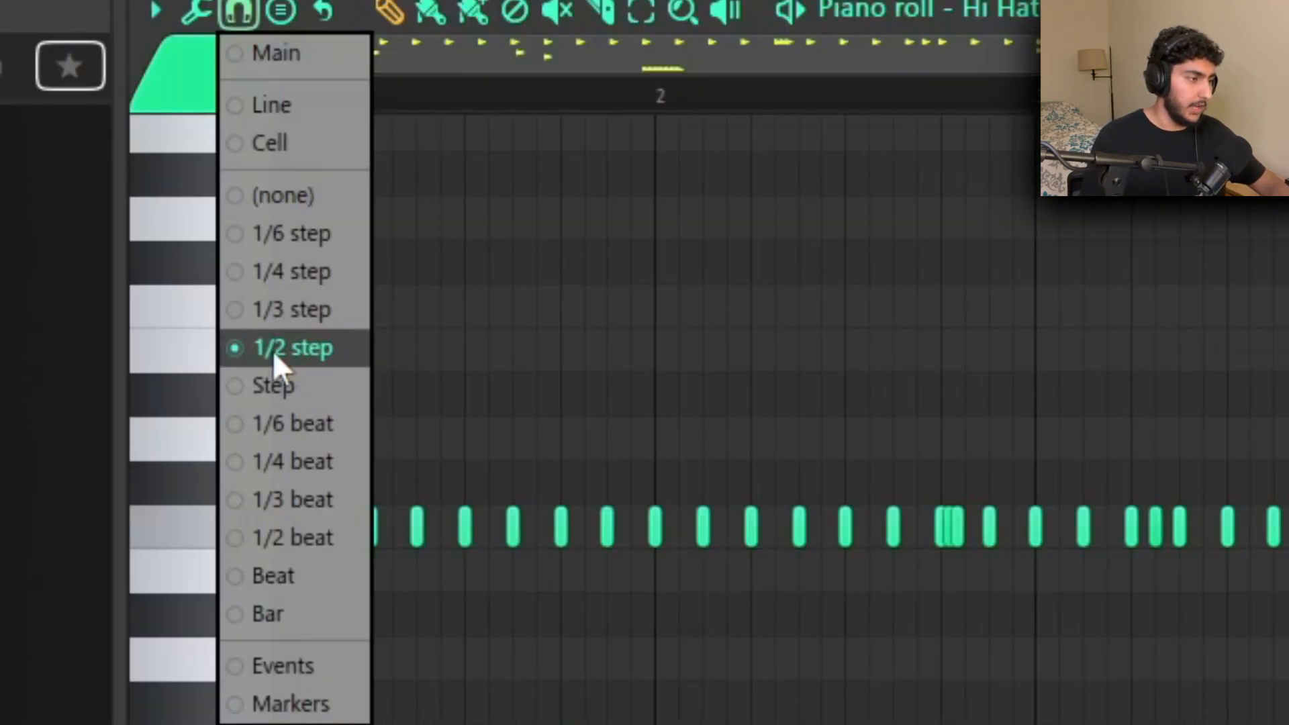
pyautogui.click(325, 356)
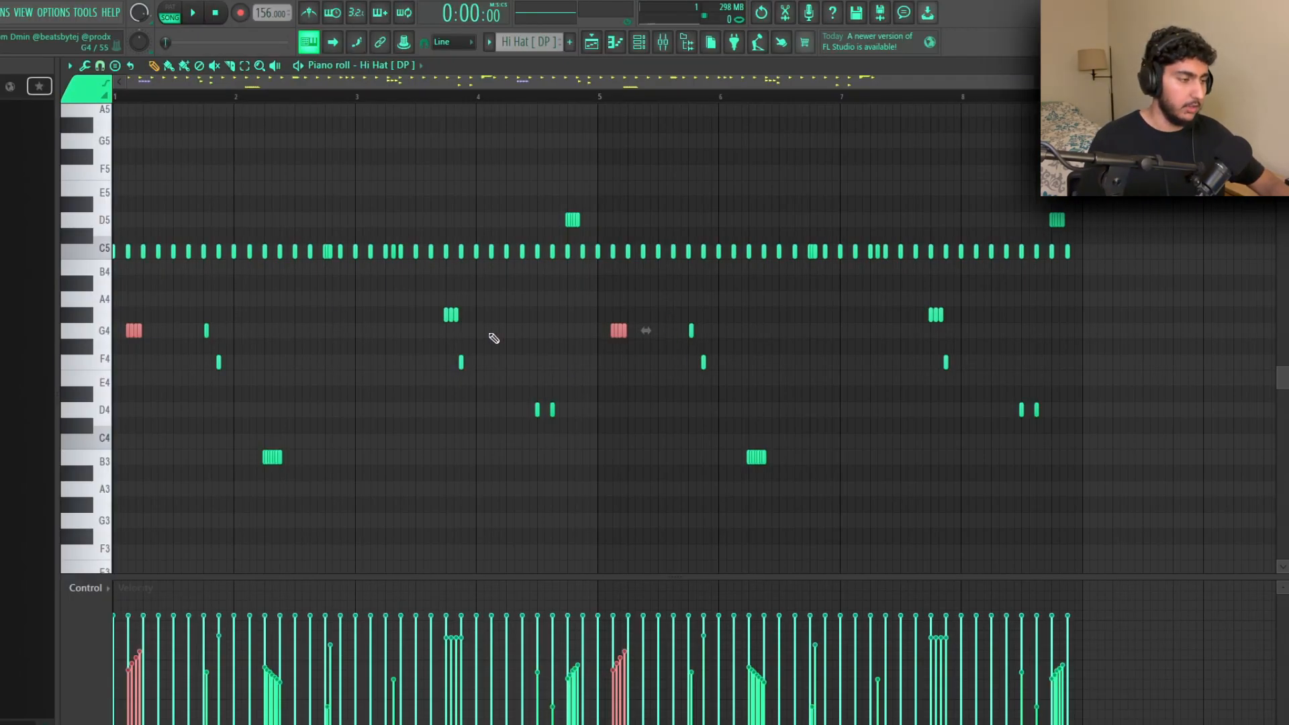
pyautogui.scroll(4, 133, 328)
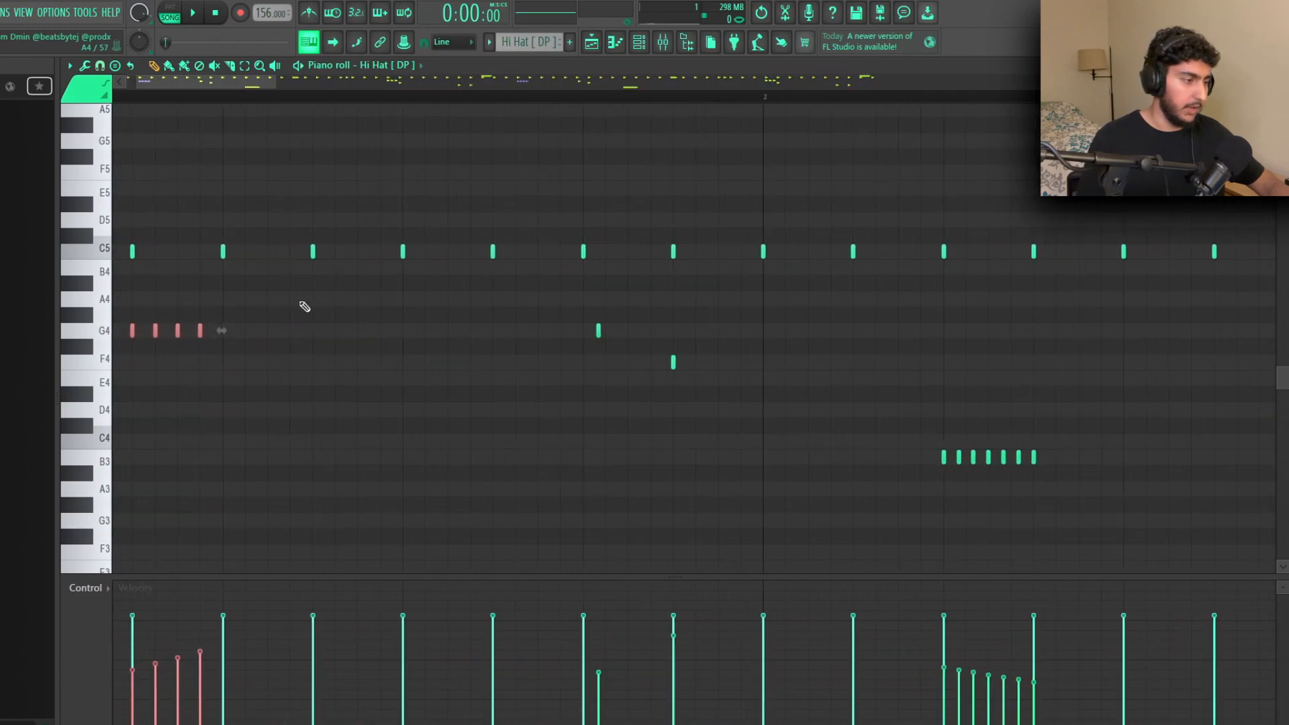
pyautogui.click(99, 65)
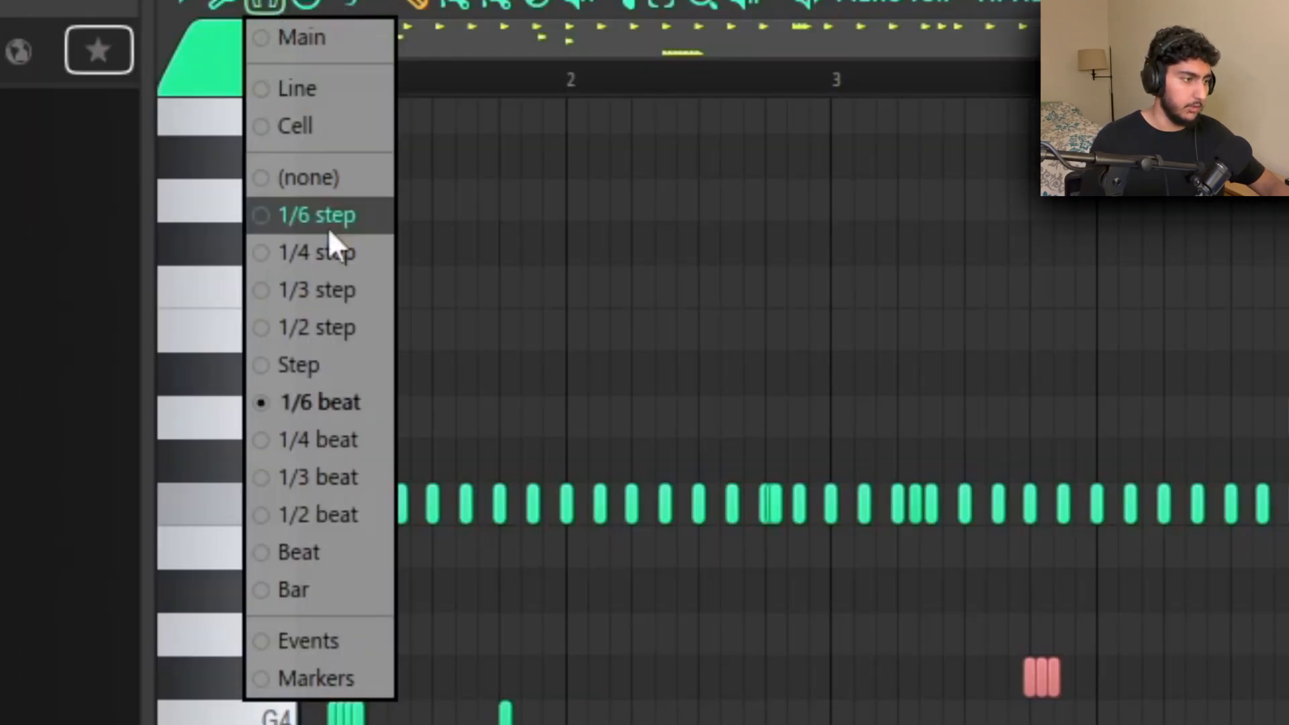
pyautogui.click(296, 409)
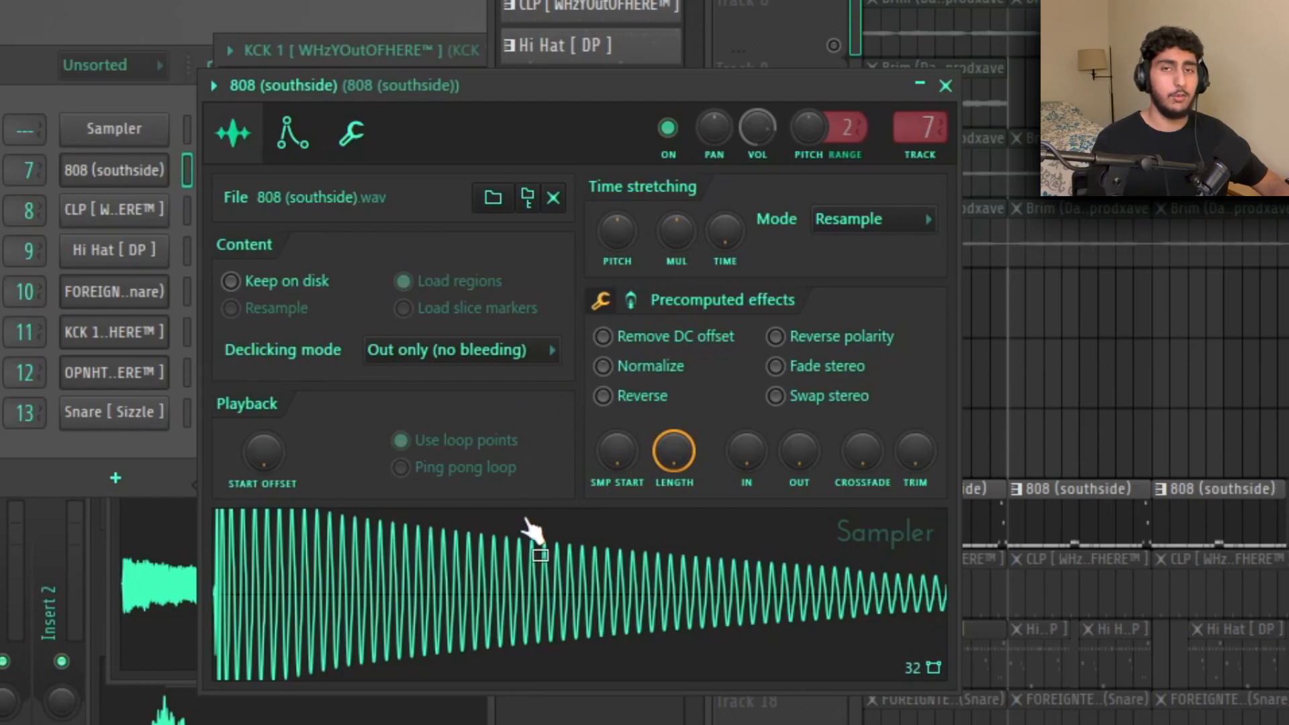
# Examine the 808 (southside) sampler settings and the notes of its pattern, and play the pattern
pyautogui.click(644, 302)
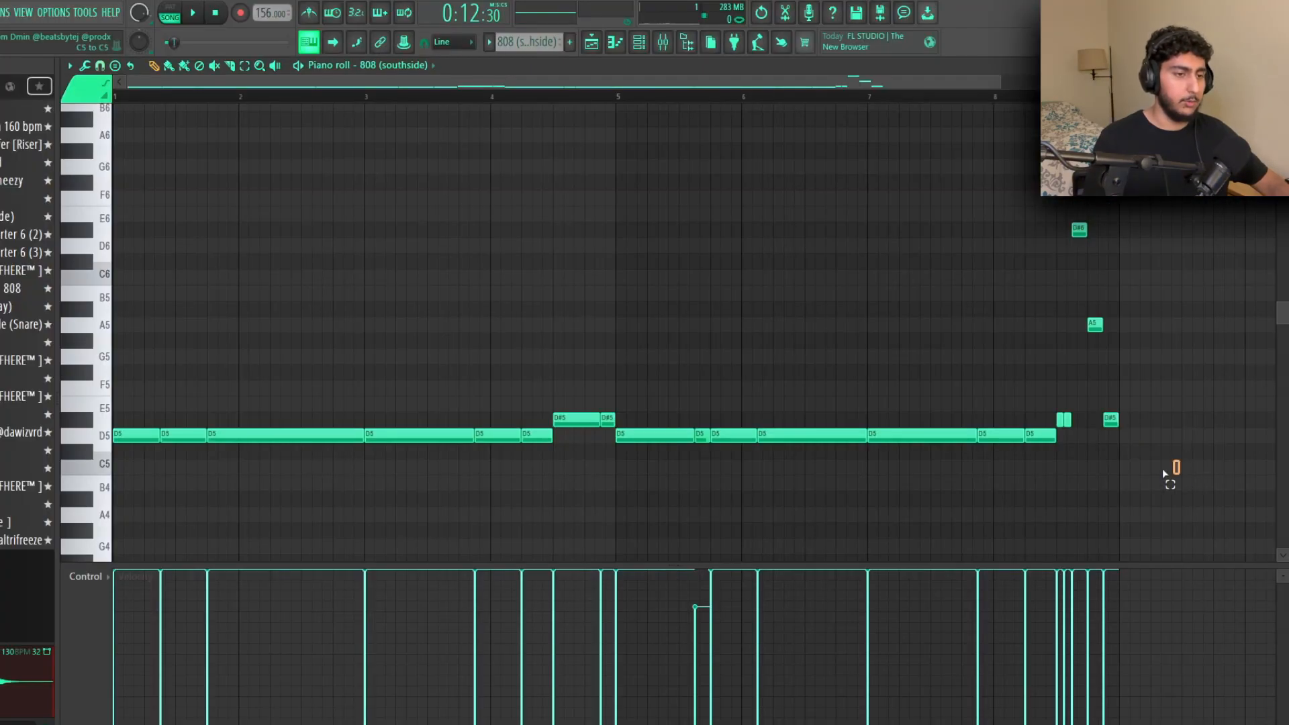
pyautogui.moveTo(1162, 474); pyautogui.dragTo(121, 162)
pyautogui.hotkey('ctrl', 'd')
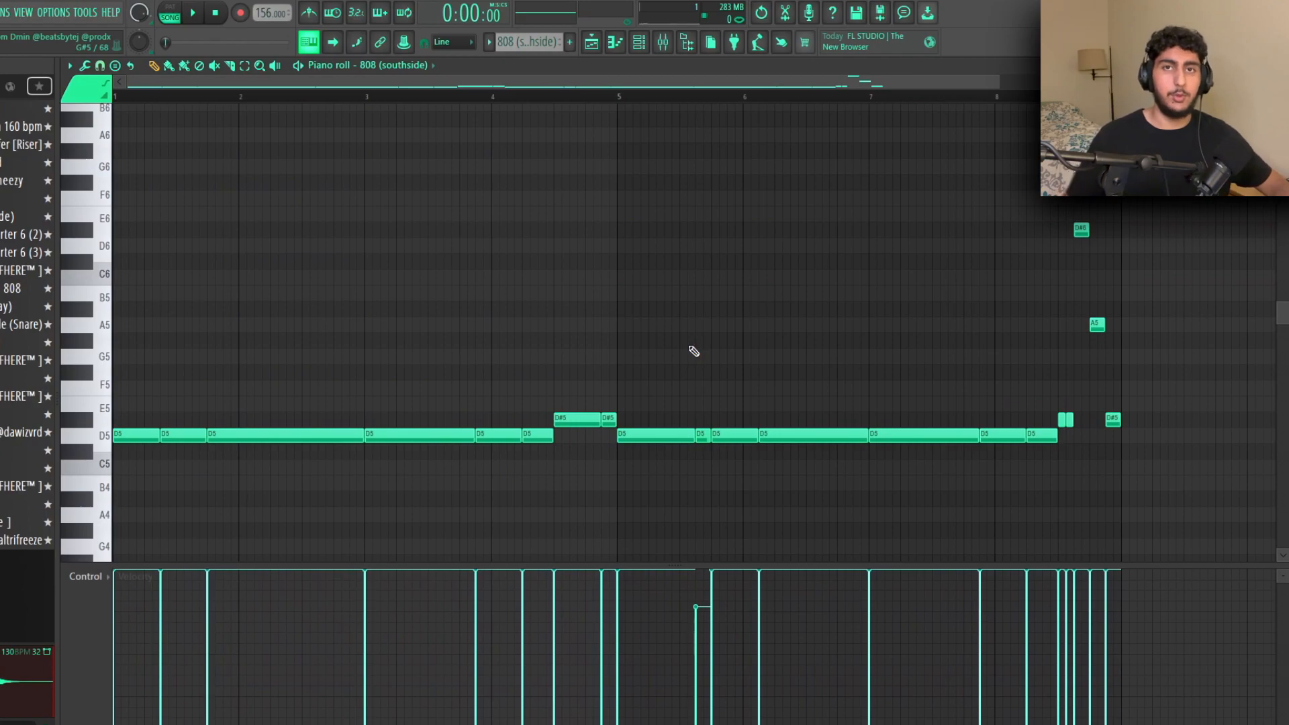
pyautogui.press('space')
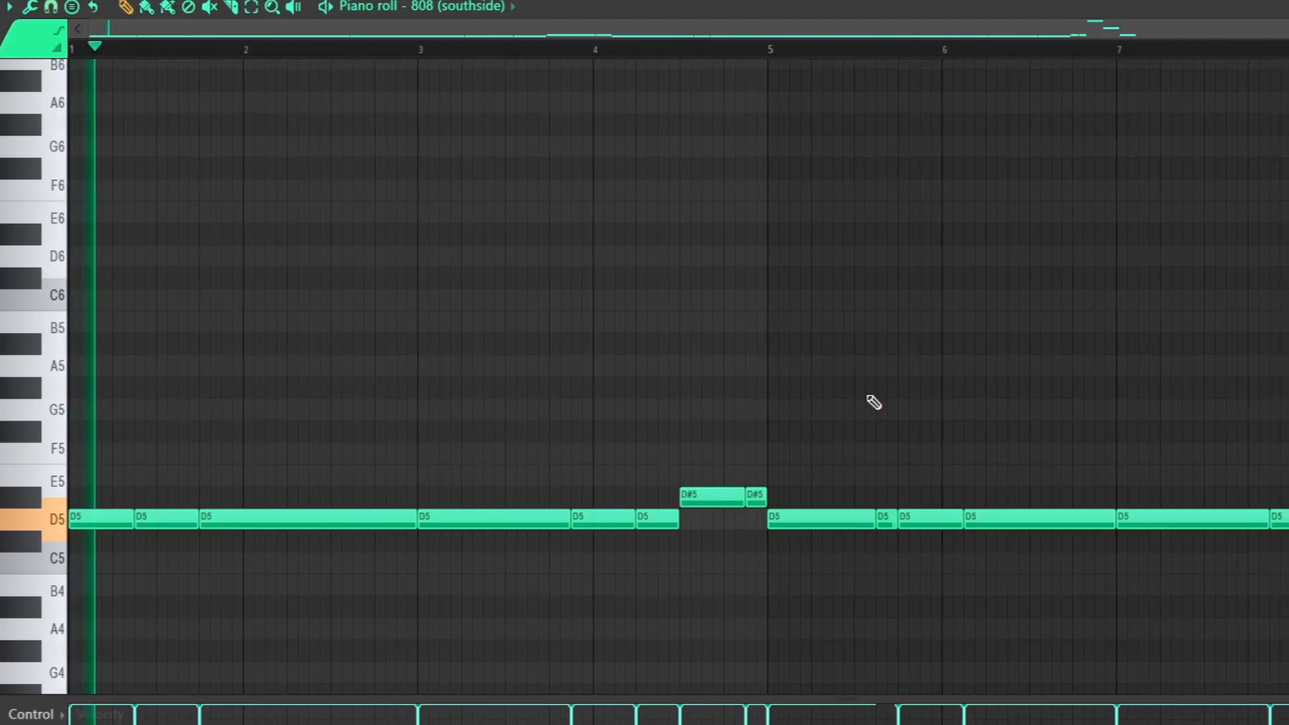